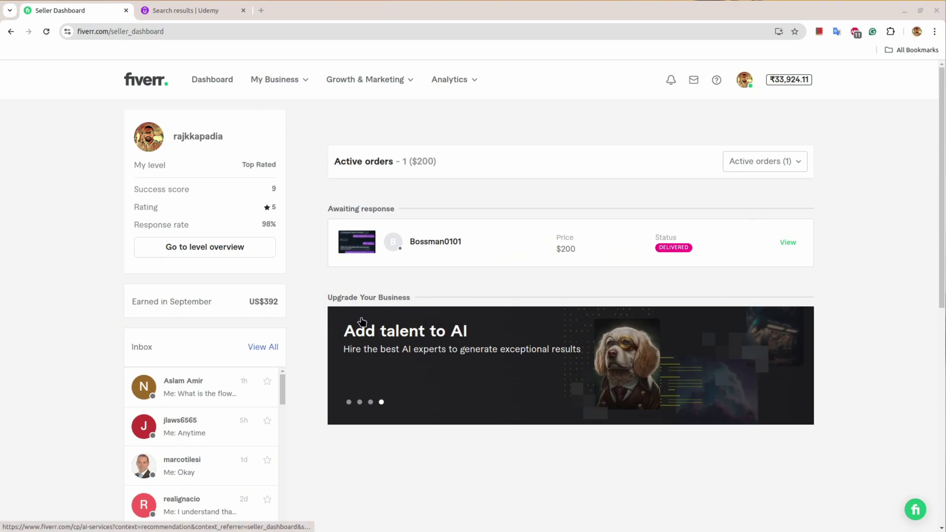
- Go to My Business > Earnings and bring up the payout methods, with US$387.10 available
click(280, 84)
click(274, 195)
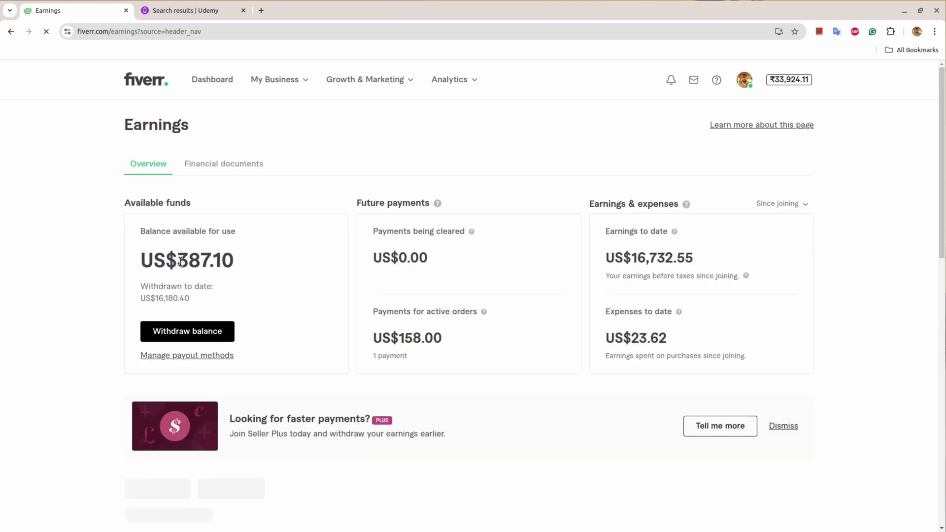
drag(177, 260, 223, 266)
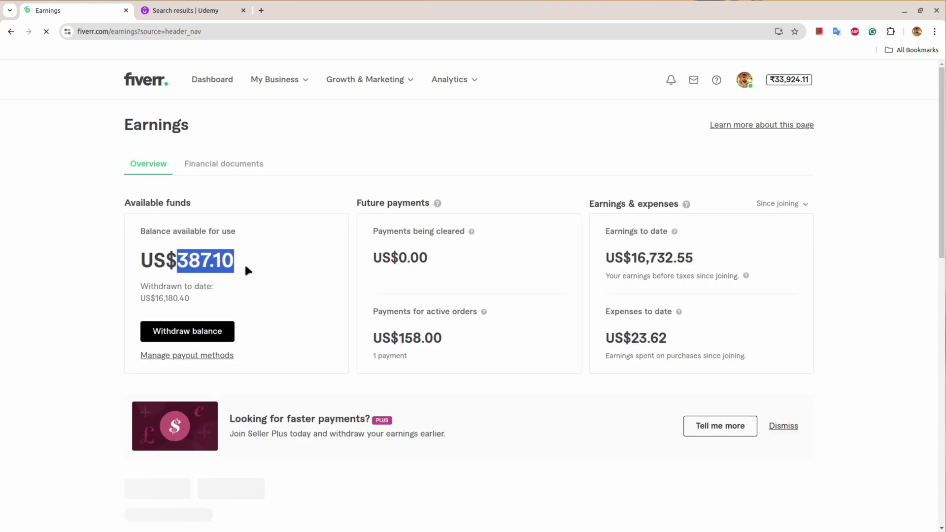
click(245, 268)
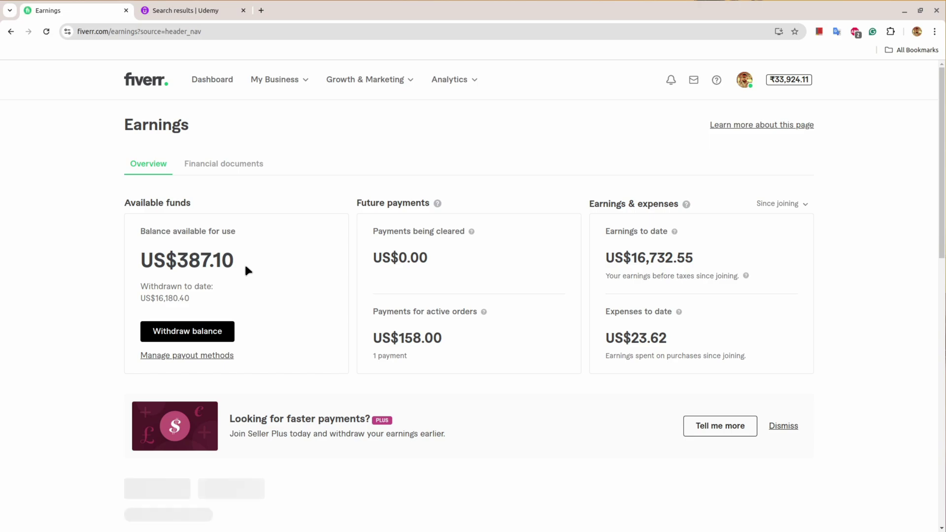
click(184, 358)
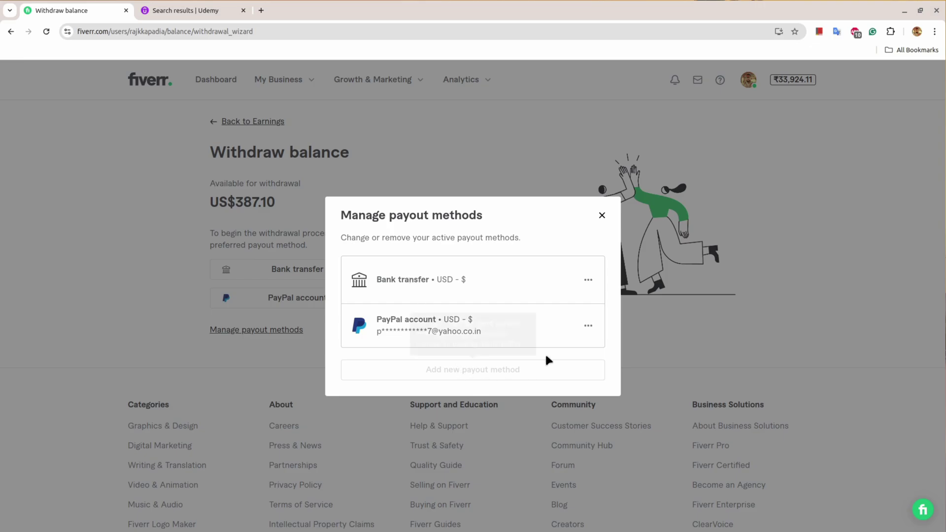
click(601, 215)
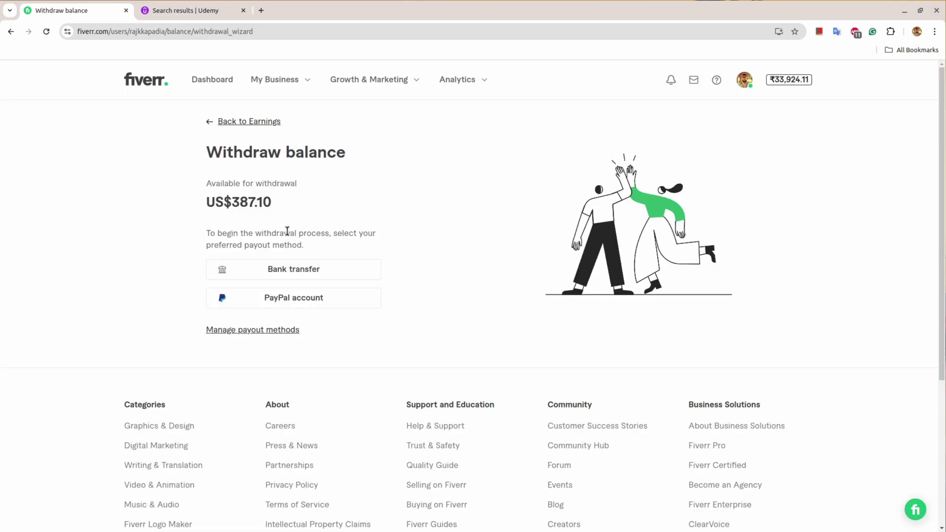
drag(212, 149, 329, 337)
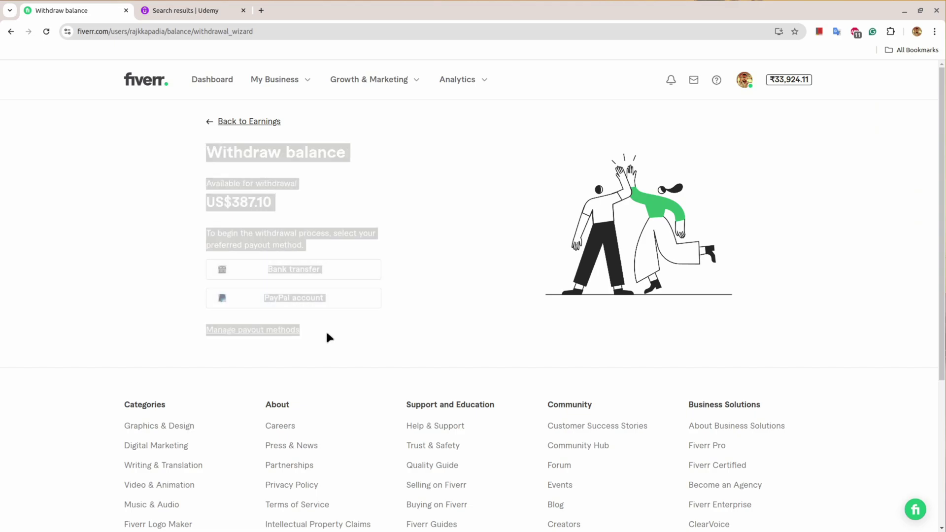
click(456, 329)
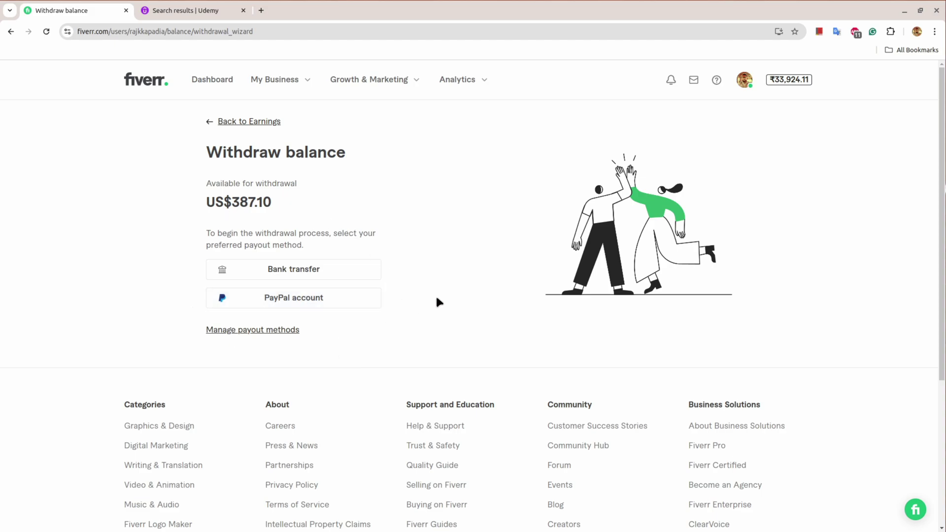
click(209, 123)
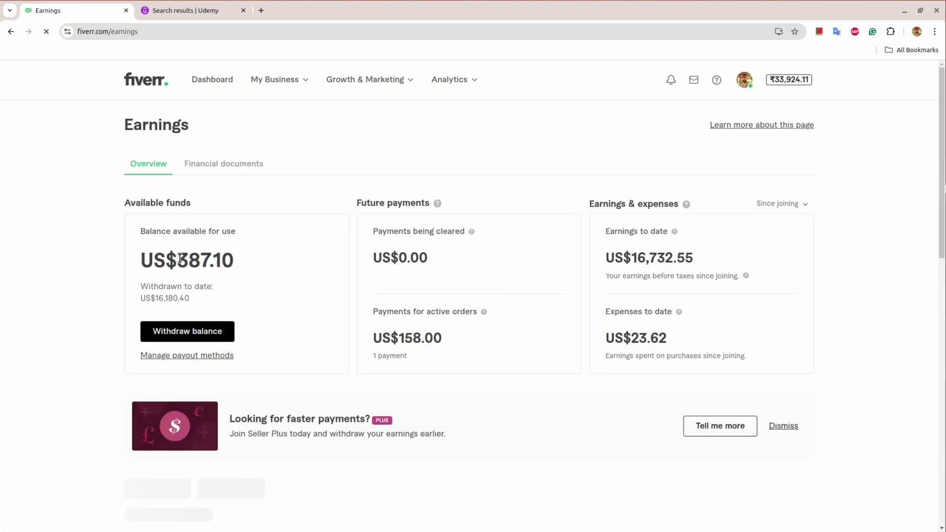
drag(178, 259, 227, 260)
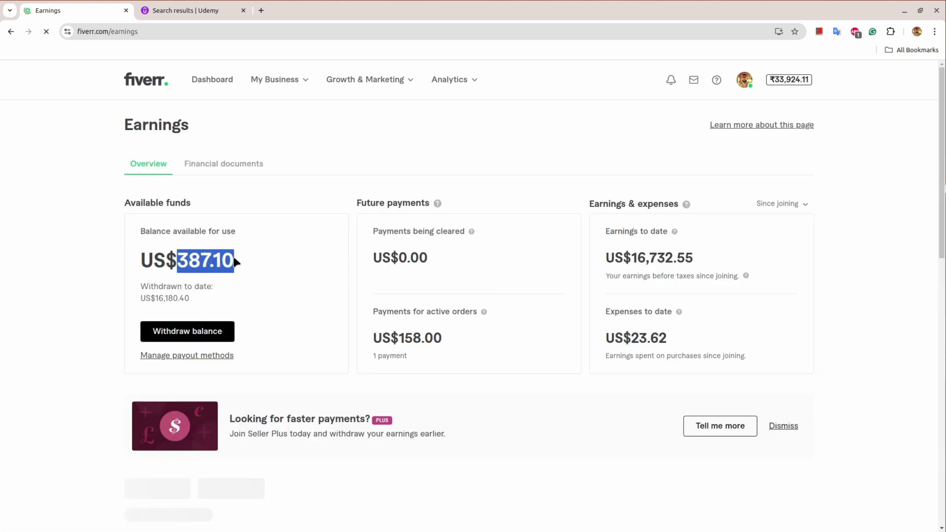
click(214, 313)
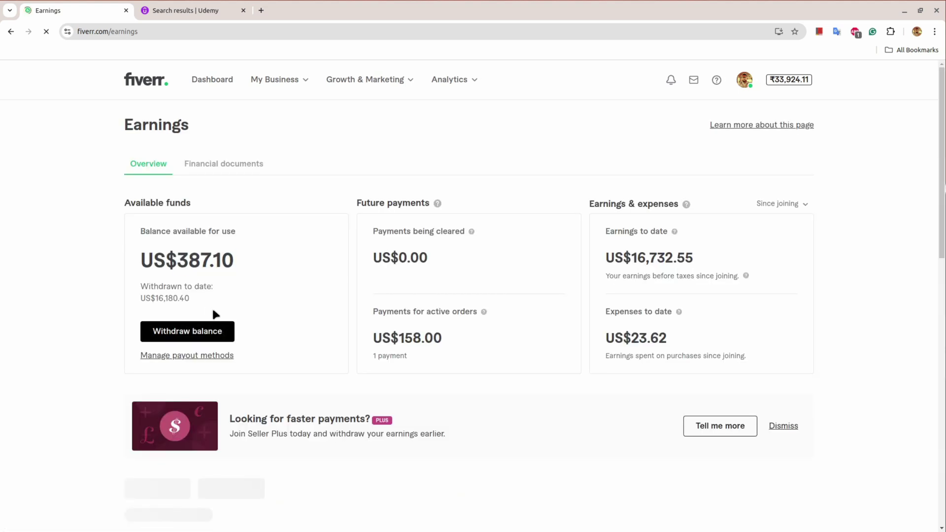
click(205, 337)
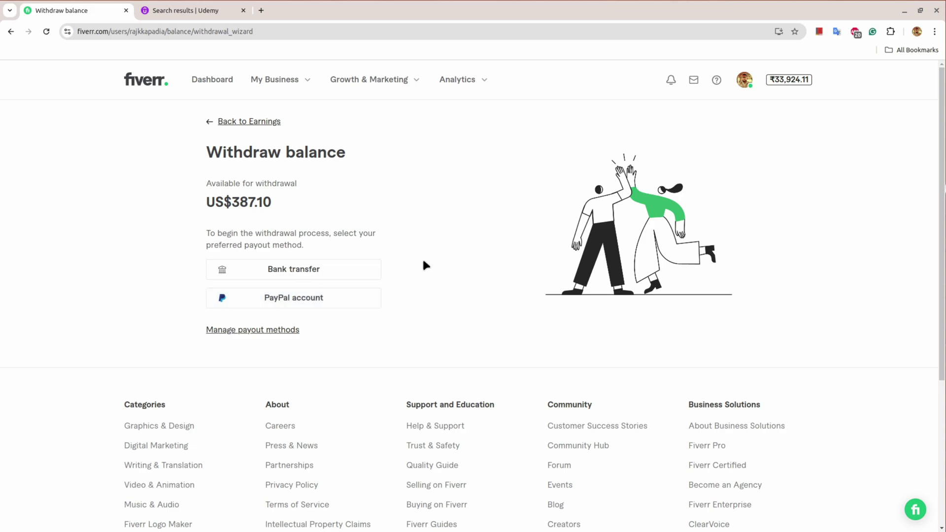
drag(240, 202, 274, 203)
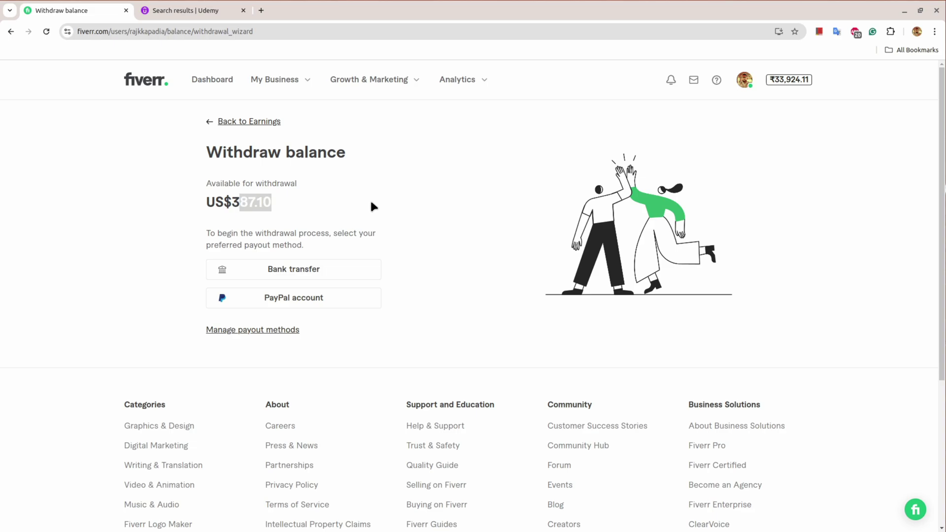
click(232, 201)
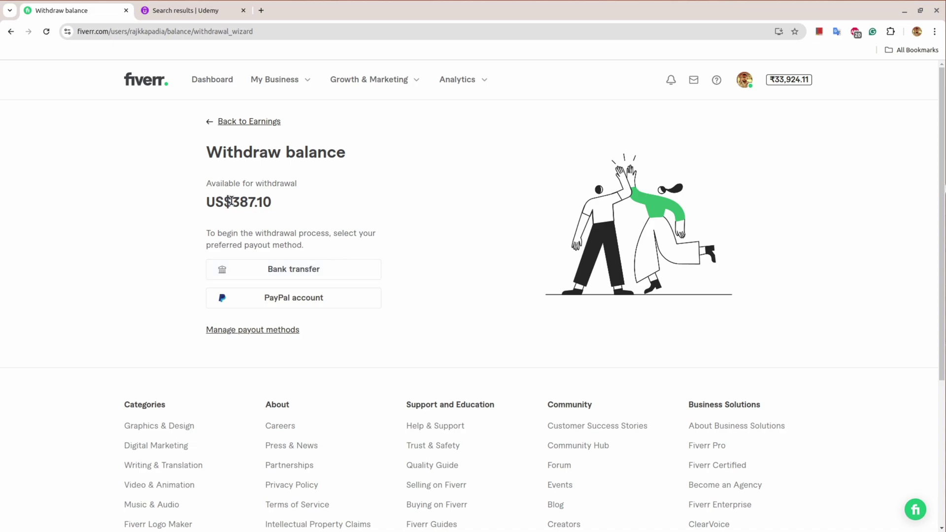
drag(230, 200, 269, 201)
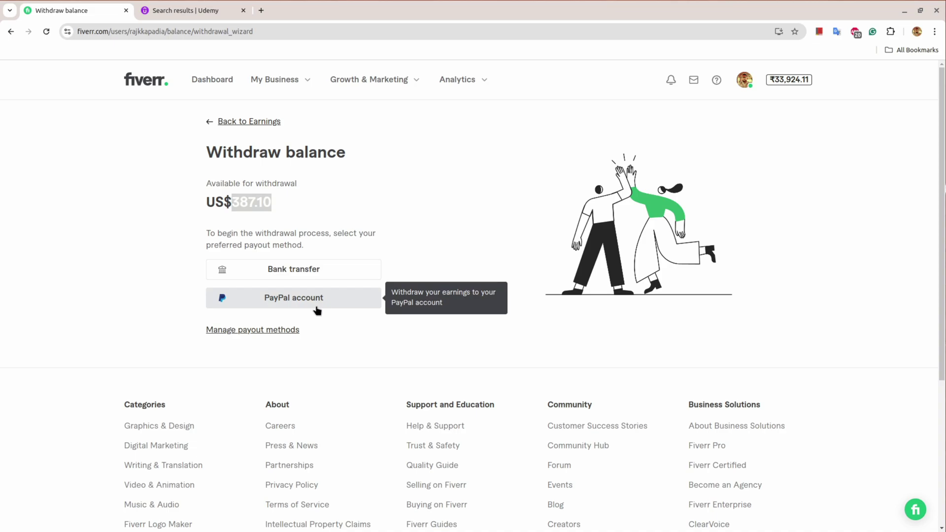
click(470, 197)
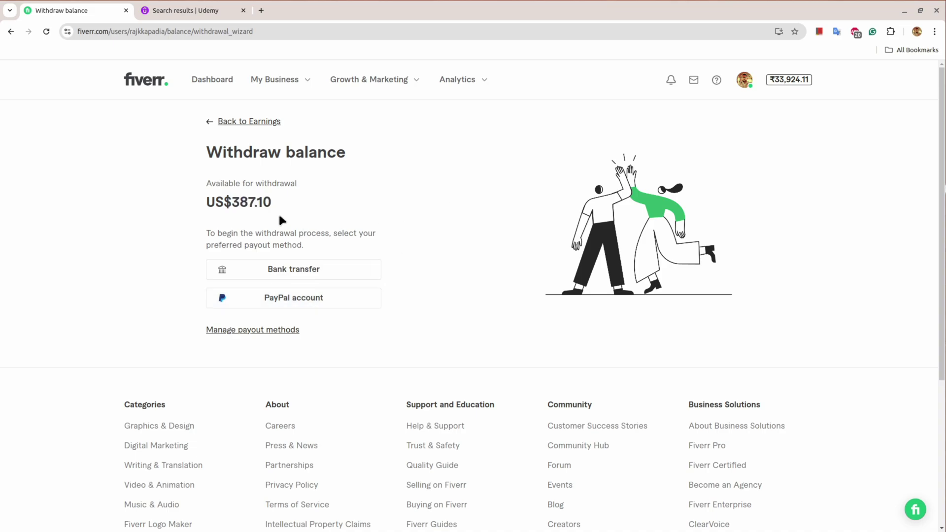
drag(231, 201, 273, 202)
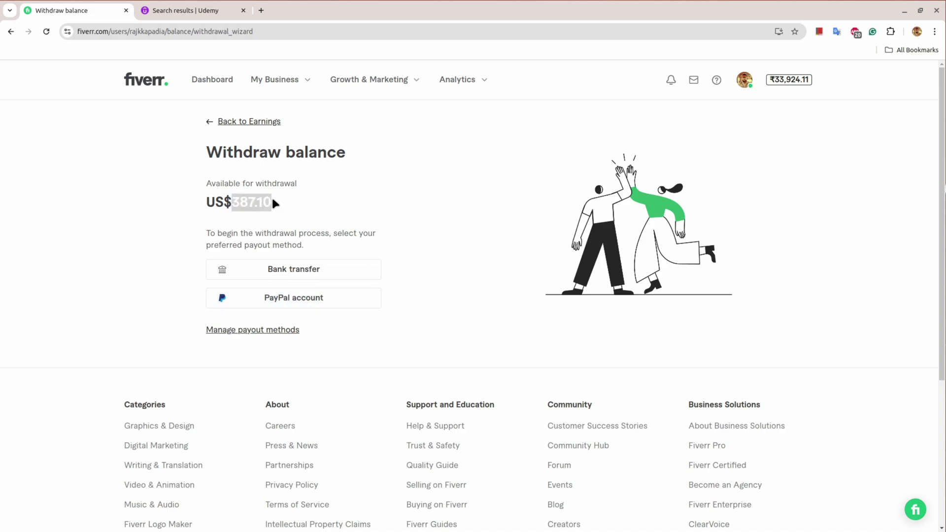
- Choose bank transfer as the payout method for the full US$387.10 balance
click(319, 270)
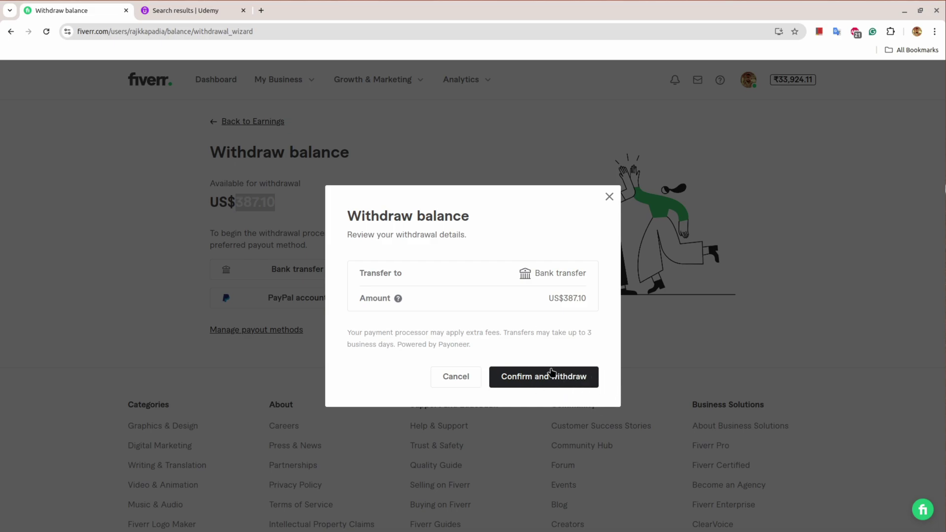
click(199, 10)
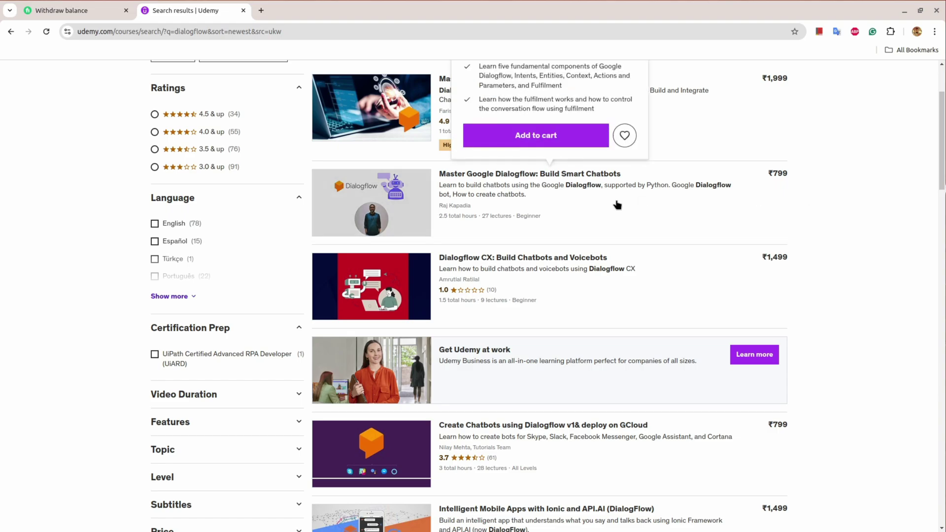
mouse_move(543, 203)
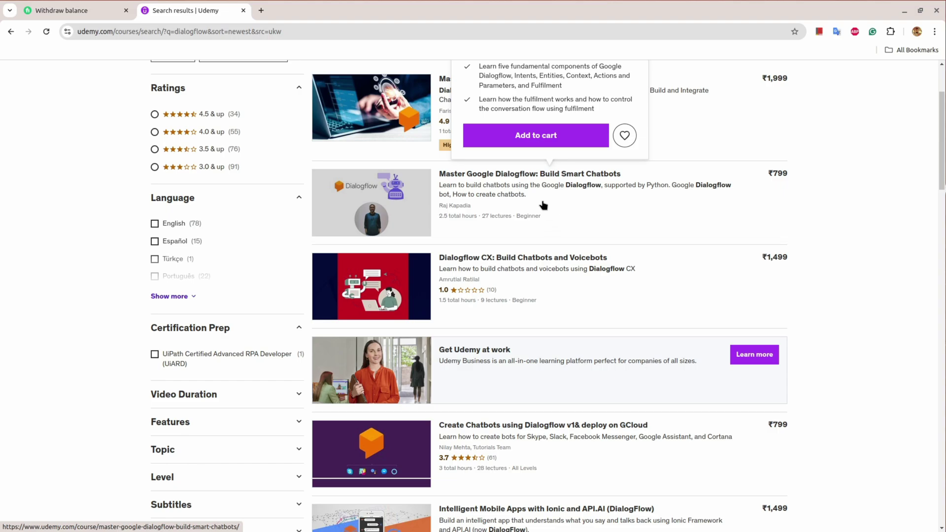
click(77, 15)
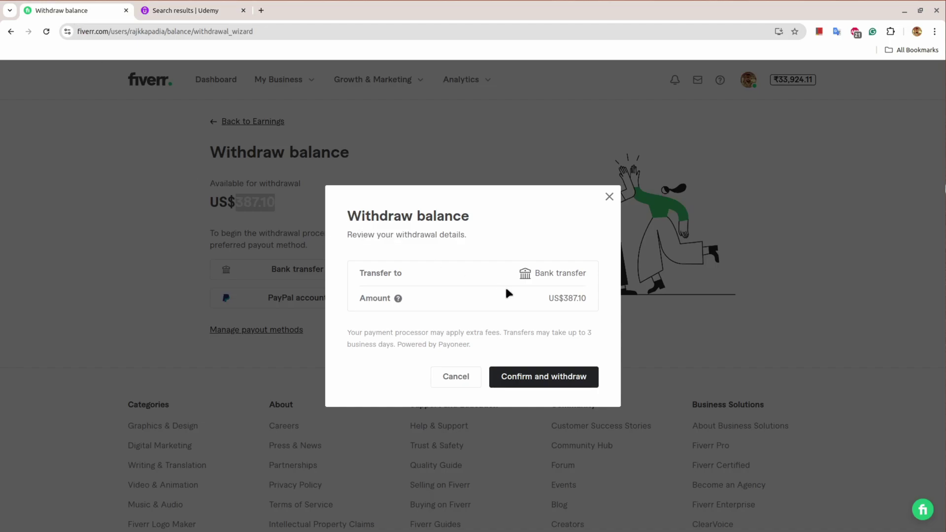
- Confirm the US$387.10 bank withdrawal and dismiss the success message to return to Earnings
click(531, 378)
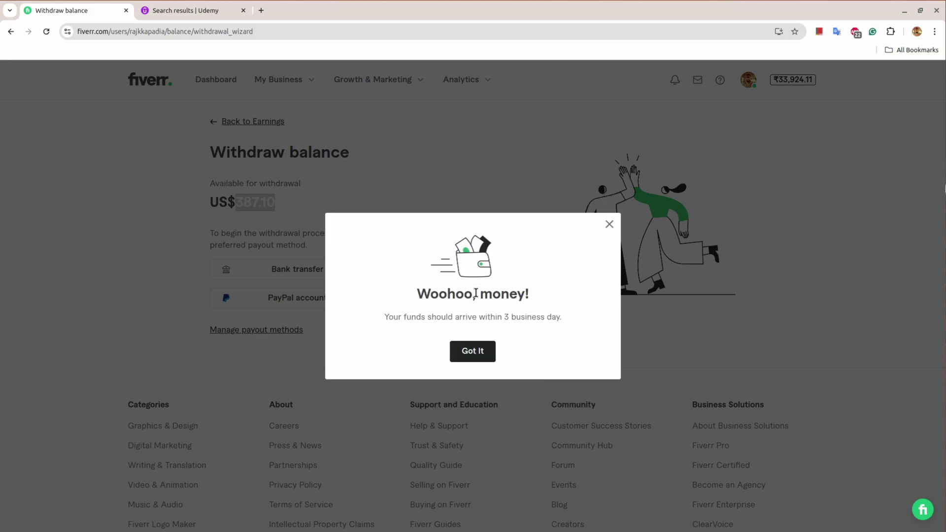
drag(420, 294, 560, 319)
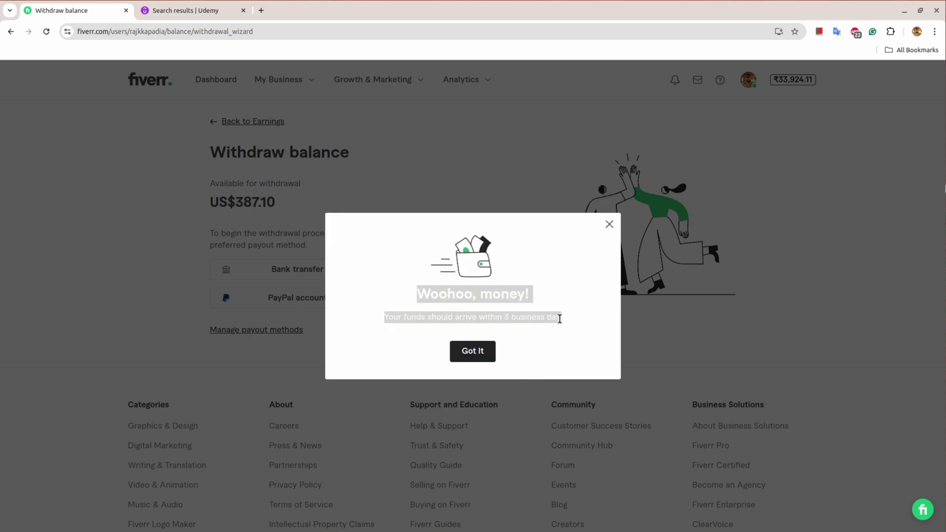
click(474, 352)
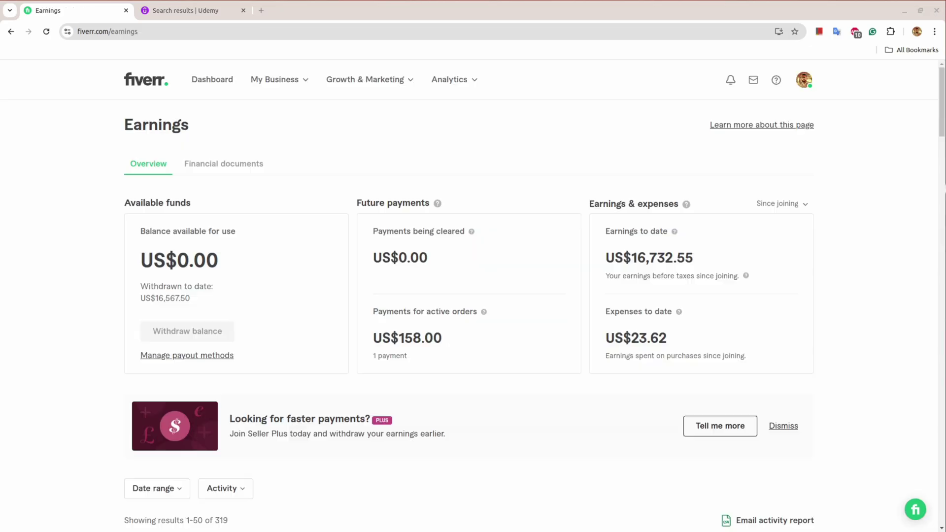